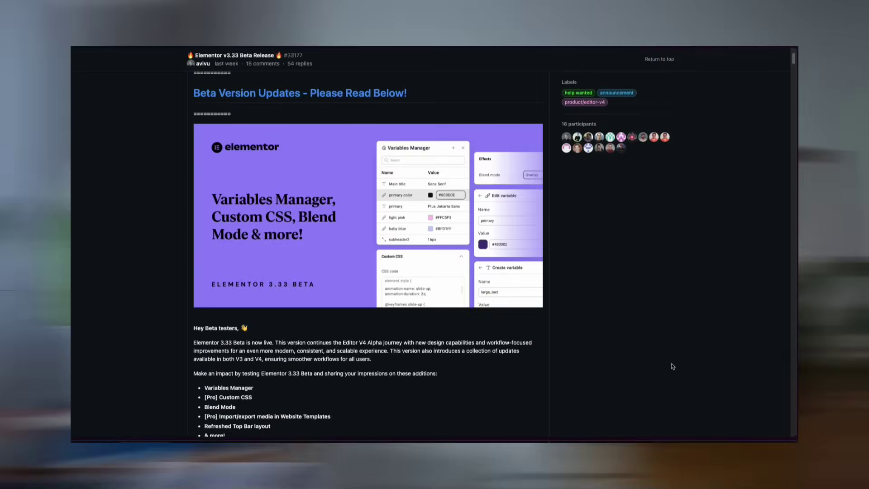
- Scroll through the page and highlight its custom CSS section heading
scroll(661, 364, "down", 3)
scroll(661, 364, "down", 10)
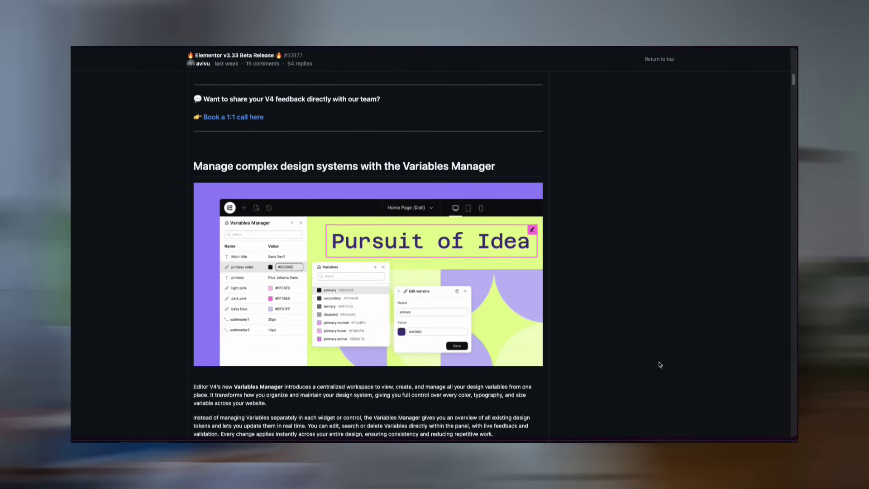
scroll(660, 365, "down", 10)
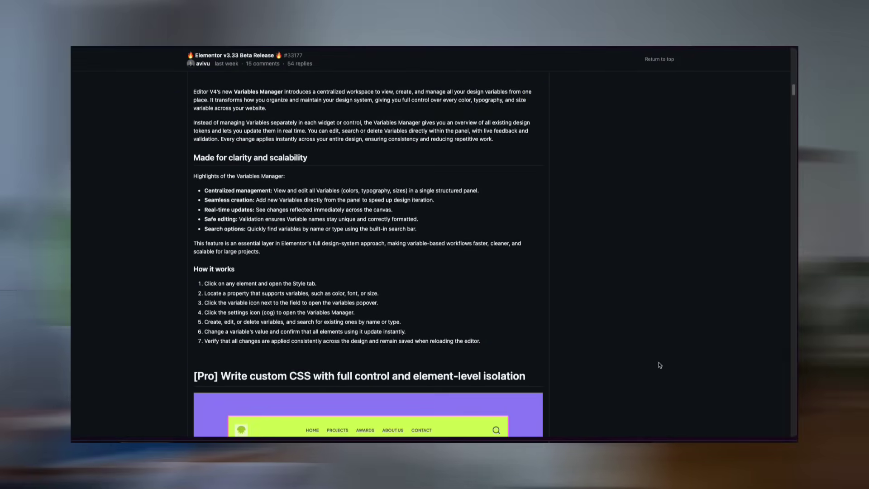
left_click_drag(195, 240, 540, 246)
left_click(609, 301)
scroll(610, 302, "down", 7)
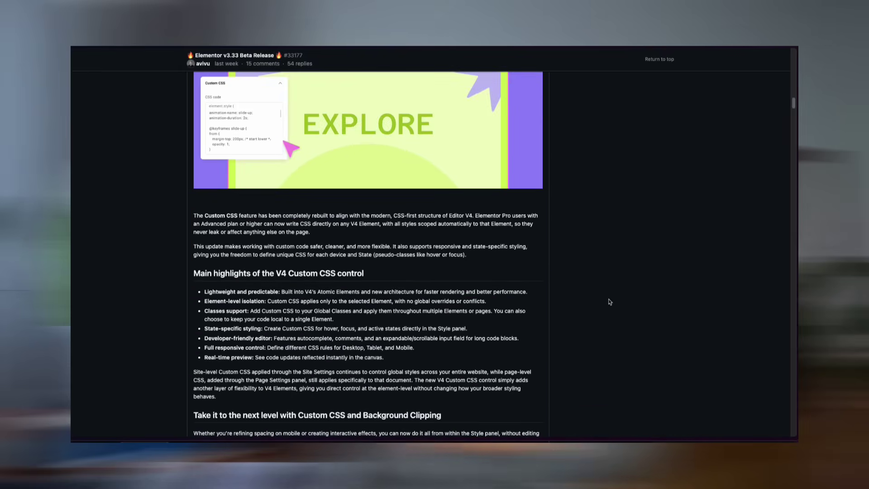
scroll(609, 301, "down", 1)
scroll(609, 302, "down", 4)
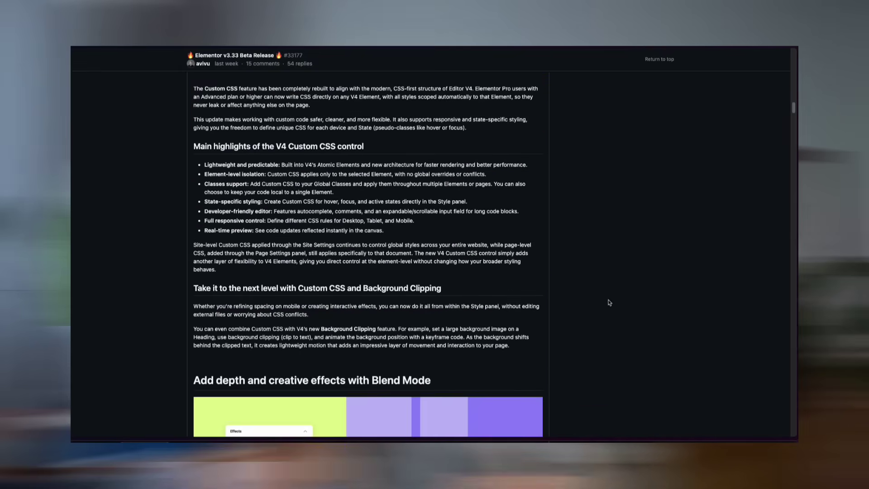
scroll(610, 302, "down", 2)
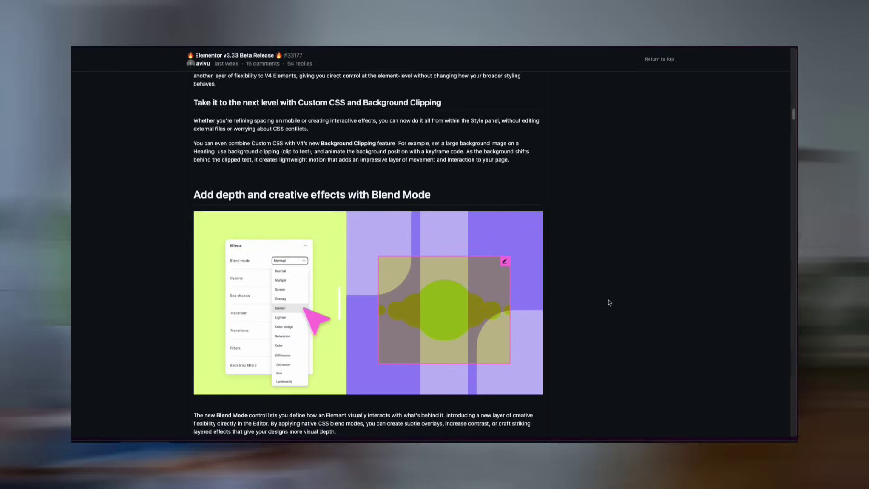
scroll(609, 302, "down", 15)
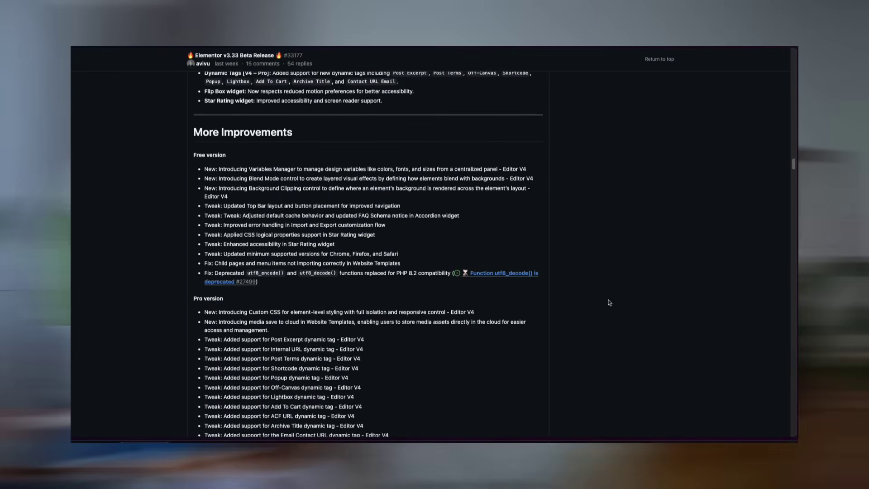
scroll(610, 302, "down", 8)
scroll(610, 302, "up", 4)
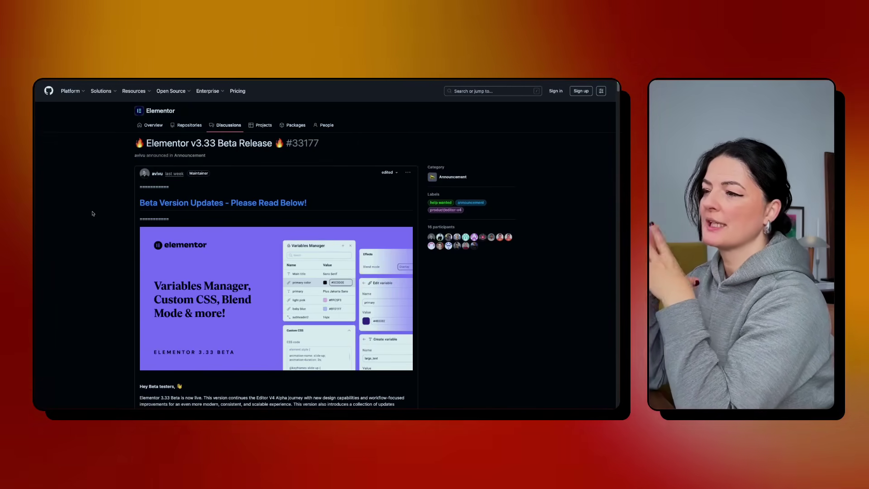
- Scroll further down the page to read the rest of the content
scroll(119, 275, "down", 5)
scroll(119, 274, "down", 2)
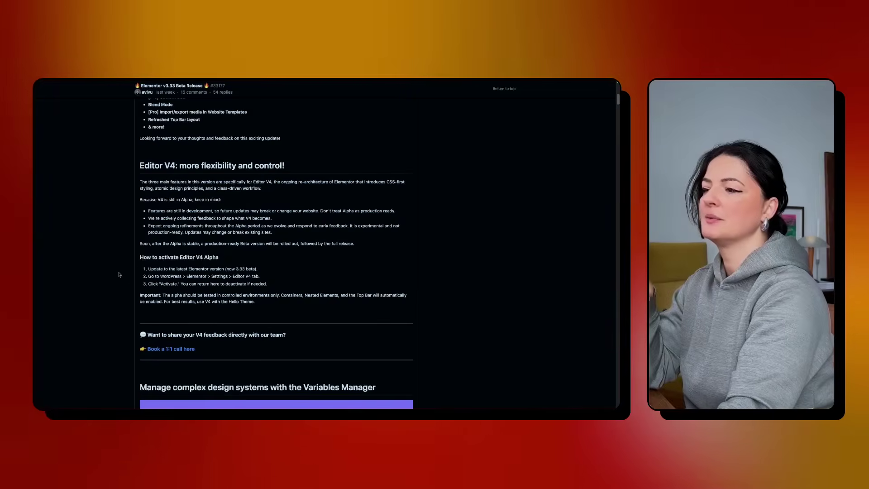
scroll(119, 274, "down", 6)
scroll(119, 274, "down", 5)
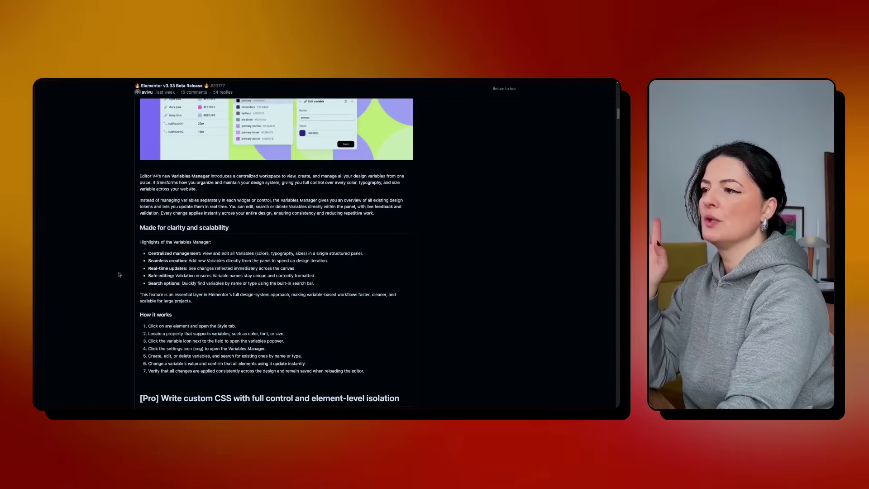
scroll(119, 239, "down", 1)
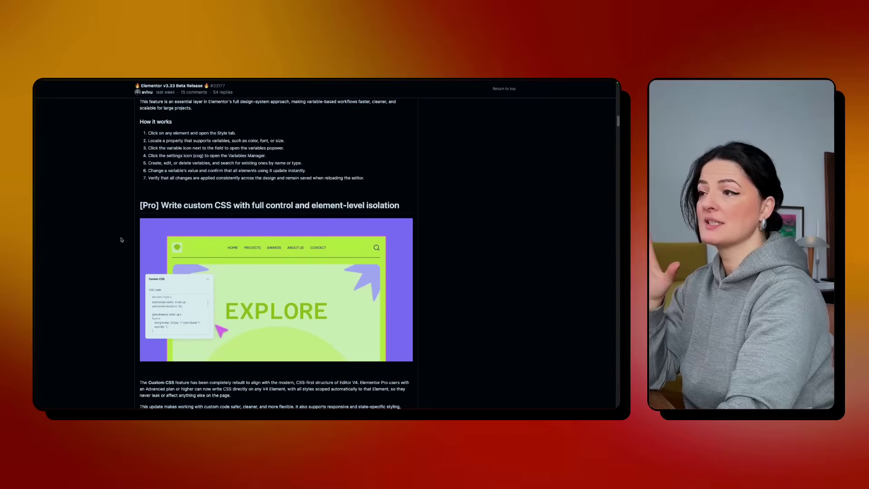
scroll(119, 239, "down", 6)
scroll(119, 240, "down", 2)
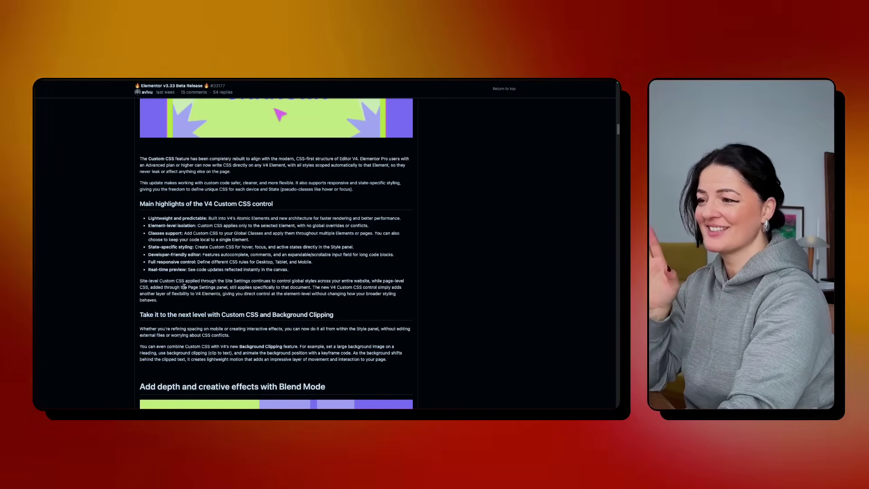
scroll(183, 285, "down", 1)
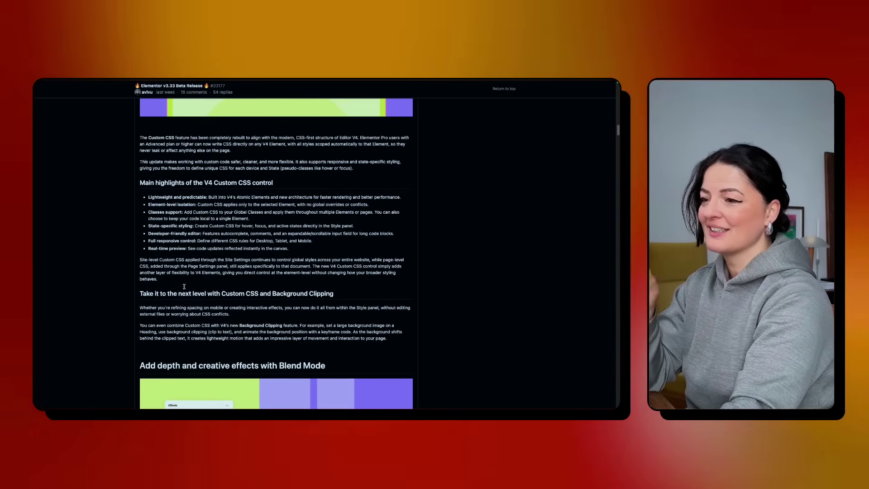
scroll(182, 285, "down", 3)
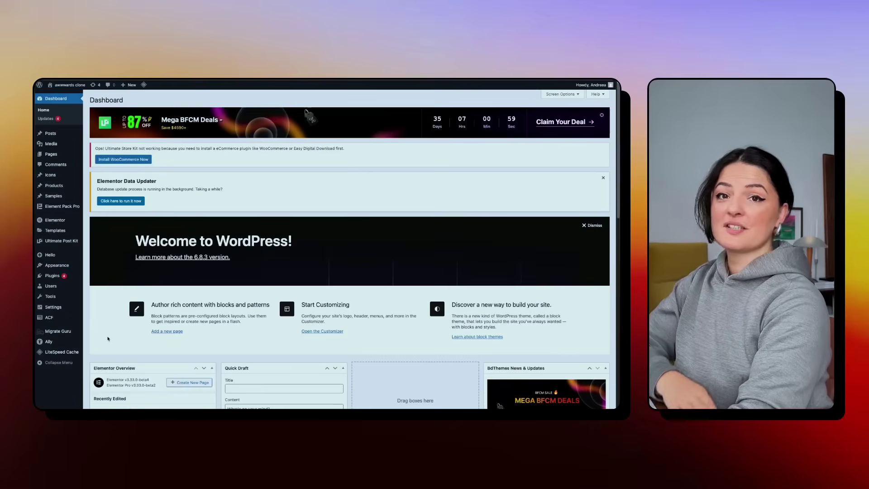
- Open Installed Plugins and check that Elementor is at version 3.33.0-beta4
mouse_move(56, 277)
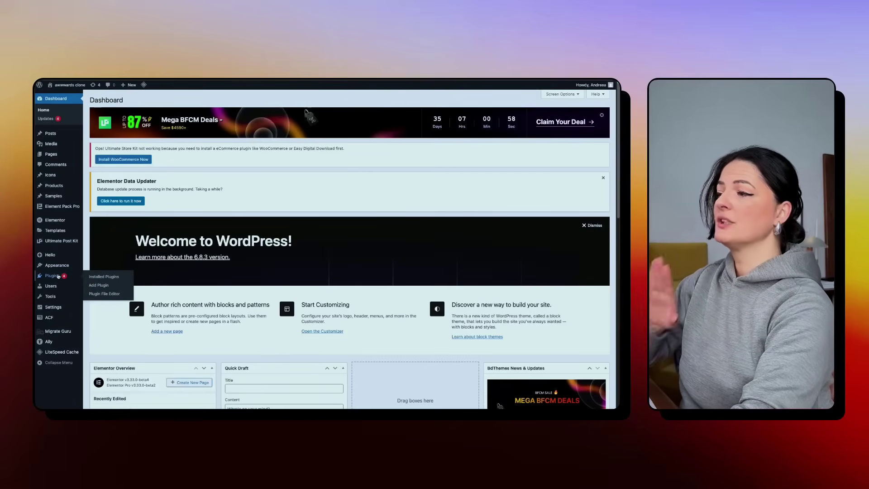
left_click(56, 277)
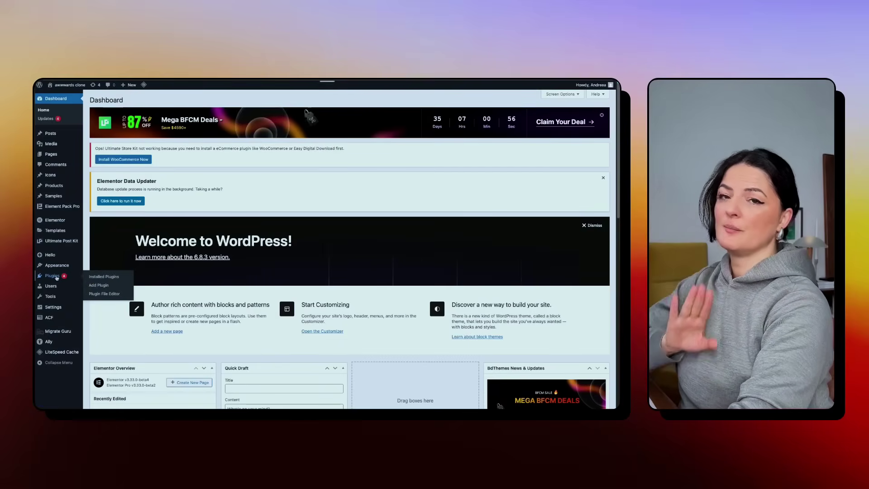
scroll(184, 322, "down", 3)
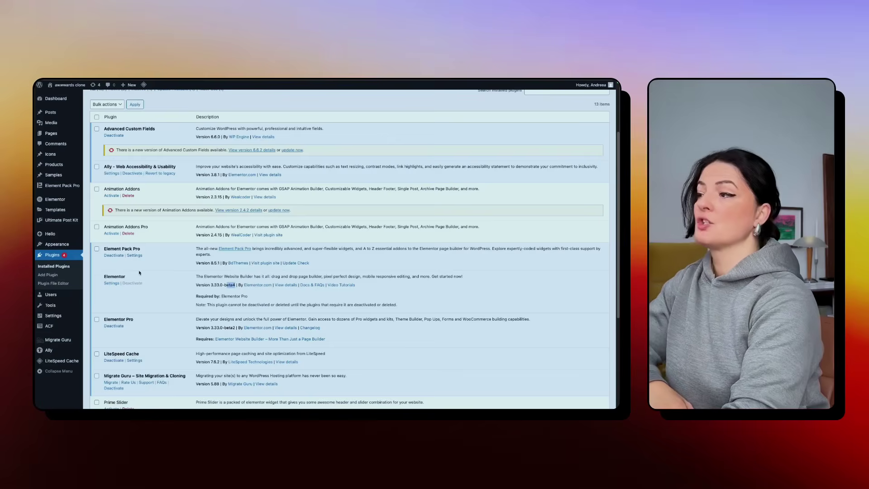
mouse_move(57, 201)
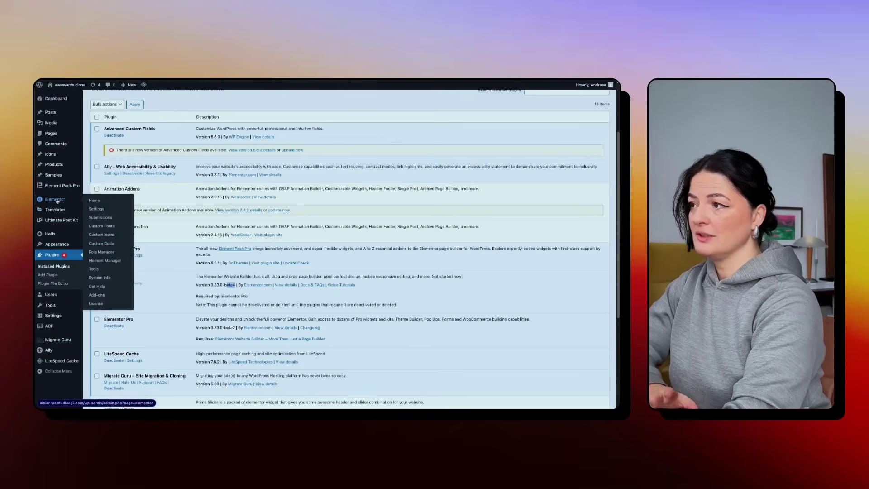
- Confirm Beta Tester stays set to Enable under Elementor Tools > Version Control
left_click(94, 270)
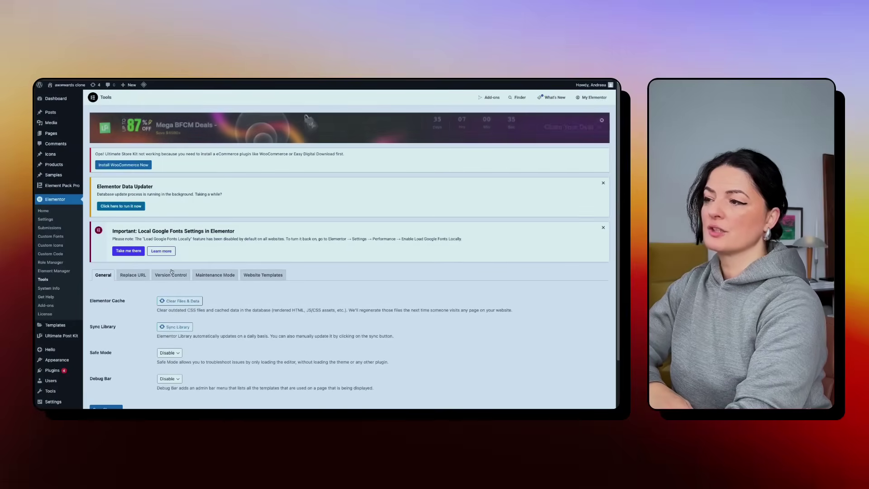
left_click(170, 272)
scroll(280, 348, "down", 2)
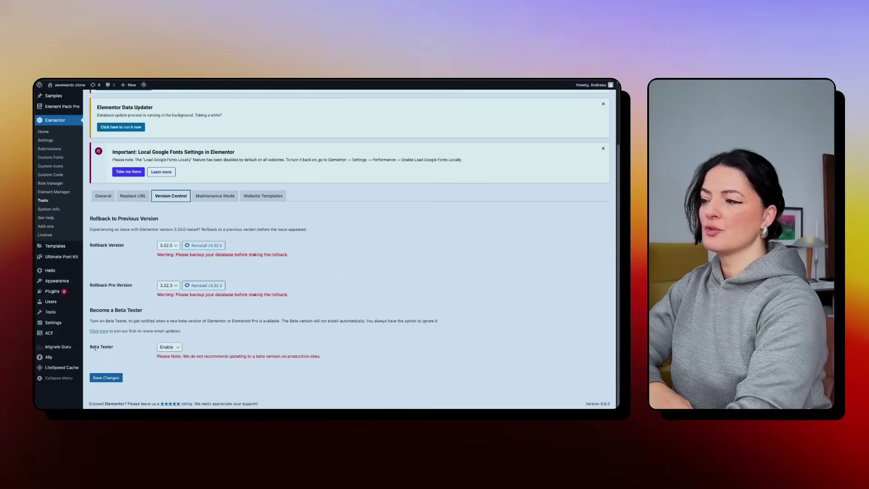
left_click_drag(90, 347, 112, 347)
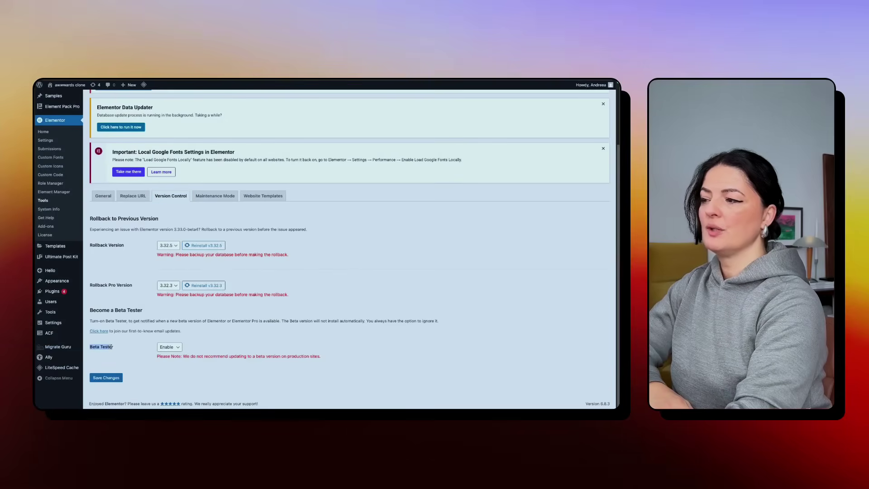
left_click(167, 348)
left_click(139, 364)
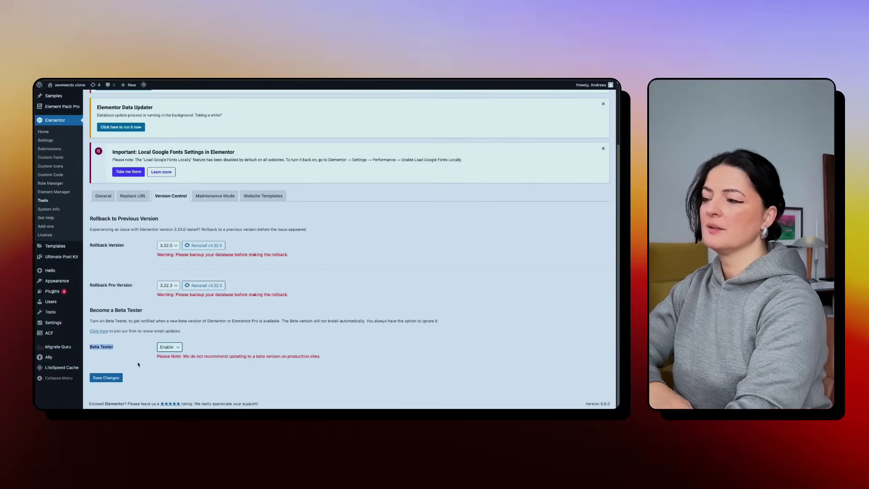
left_click(98, 198)
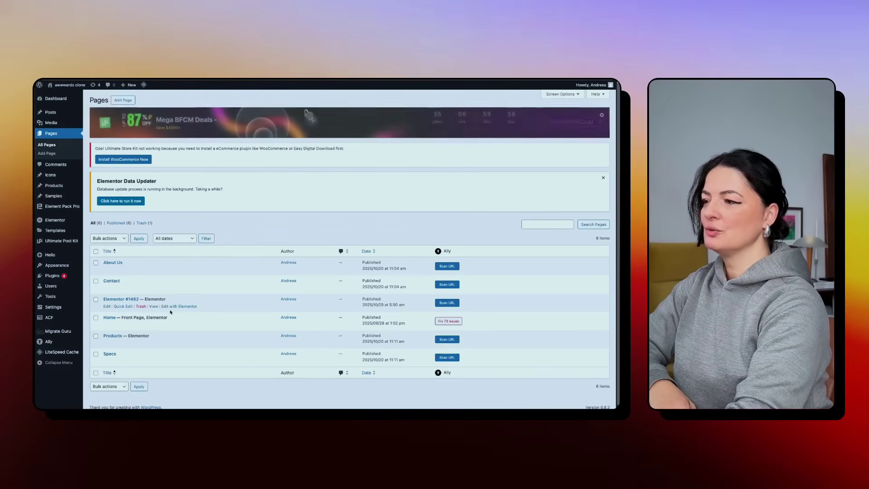
- Edit Elementor #1482 in Elementor and scroll to the empty section below the photos
left_click(178, 307)
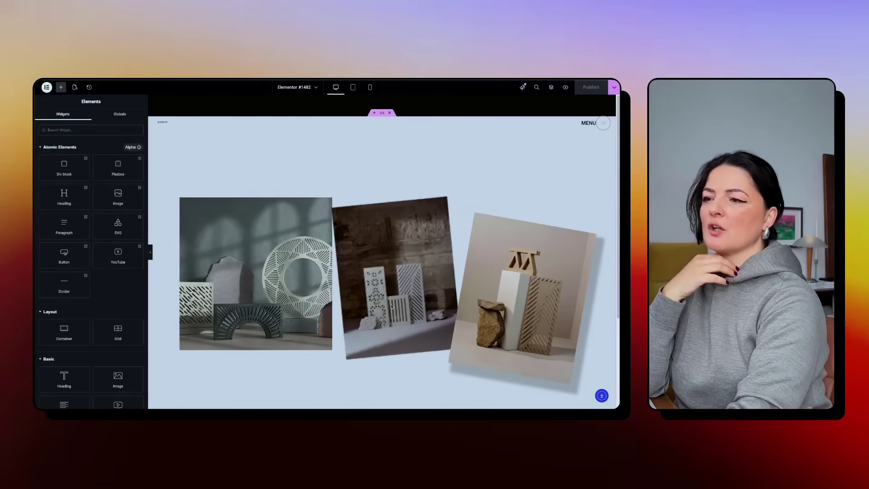
scroll(504, 299, "down", 3)
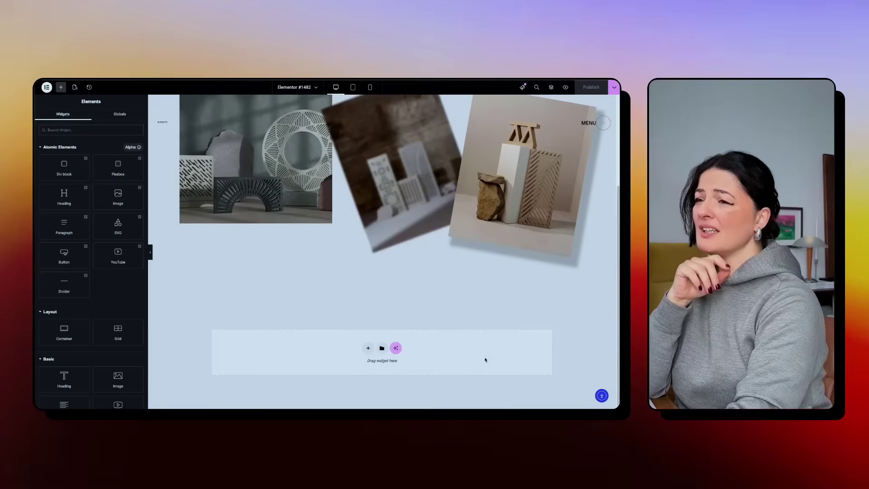
scroll(485, 358, "up", 2)
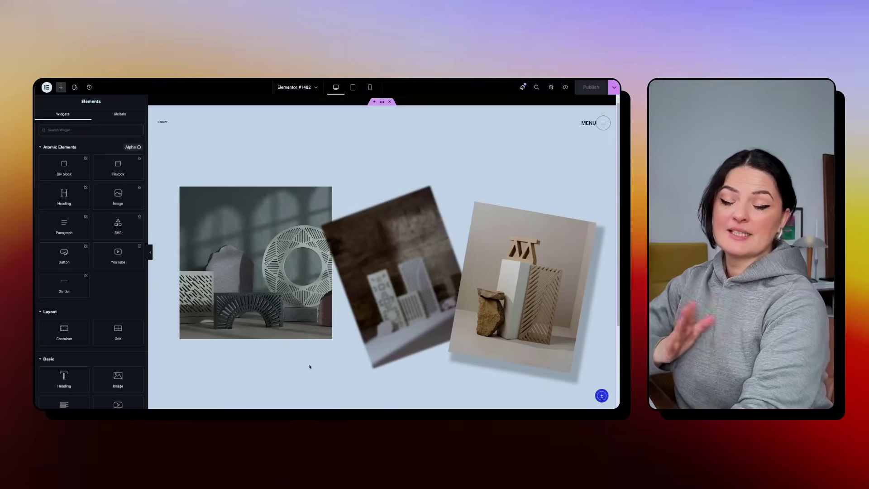
scroll(306, 374, "down", 2)
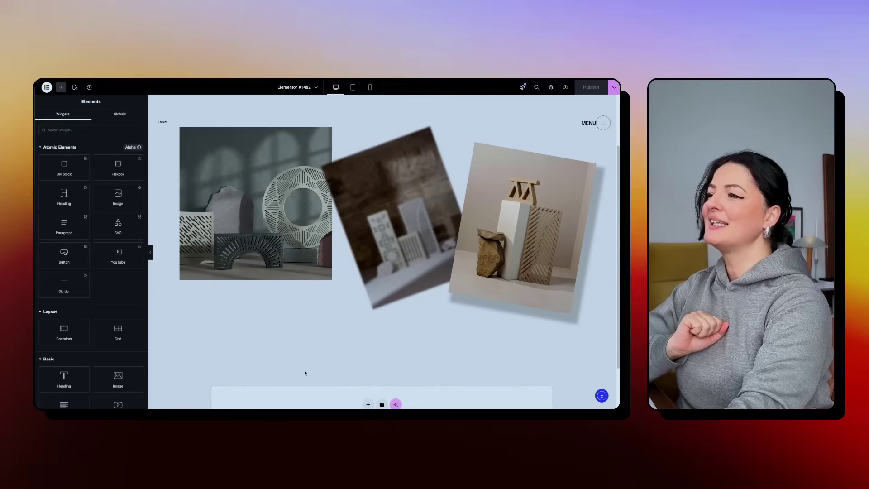
scroll(208, 339, "down", 1)
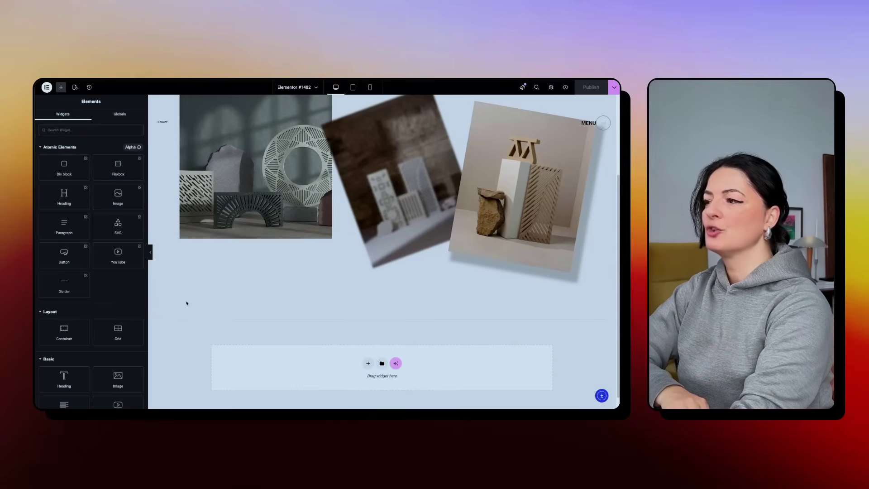
- Add an atomic Heading to the empty section and duplicate it with Cmd+D
left_click(74, 199)
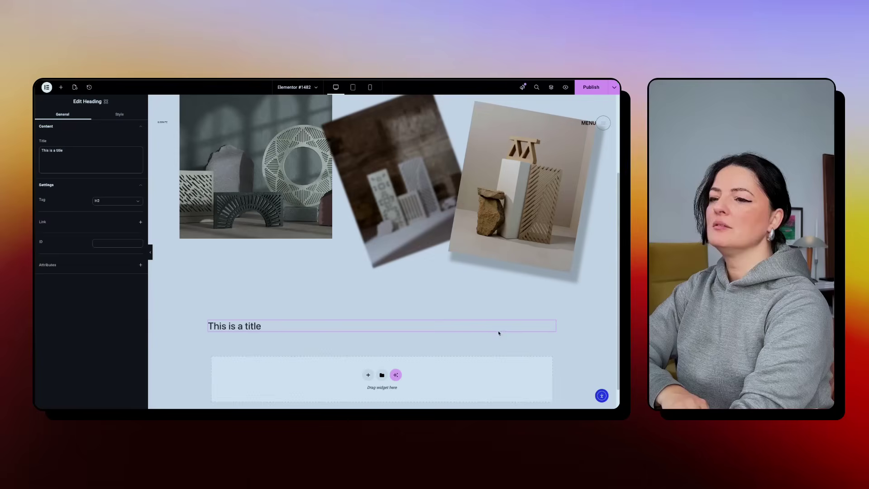
mouse_move(433, 324)
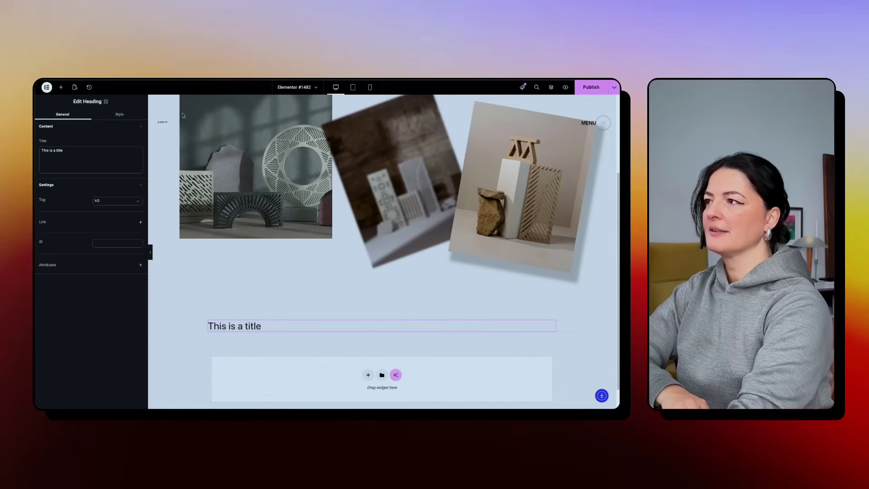
left_click(551, 87)
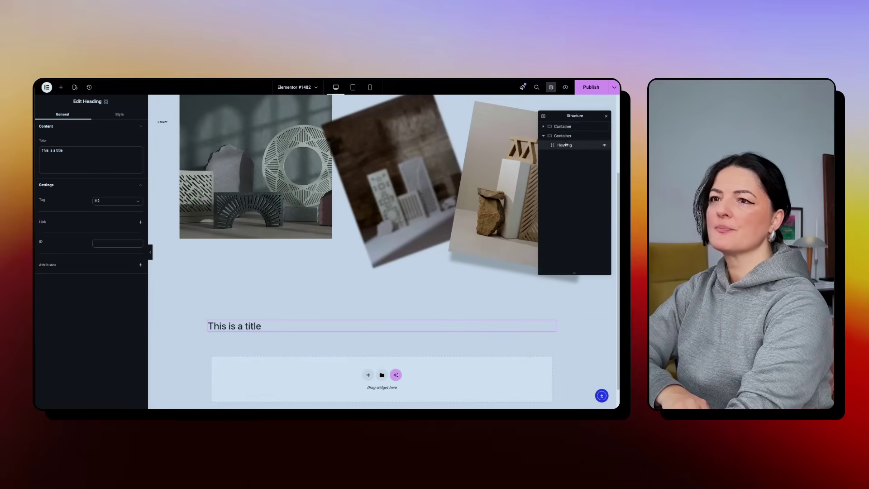
key("ctrl+d")
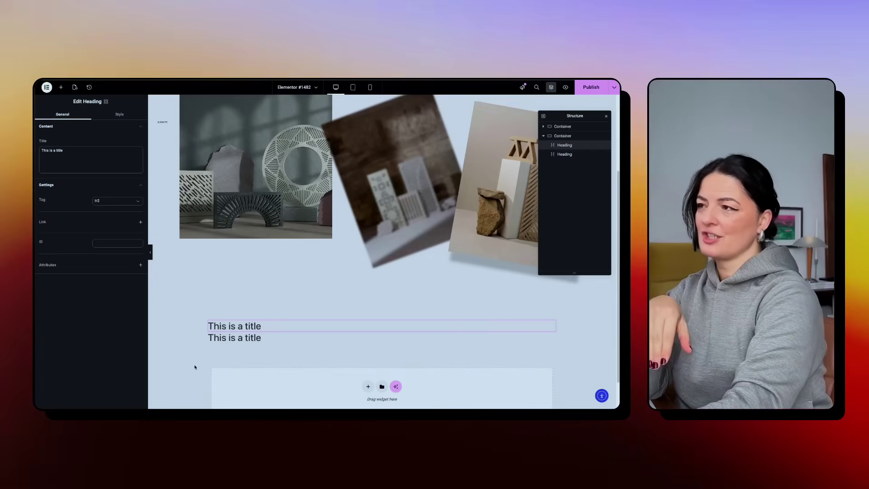
left_click(119, 116)
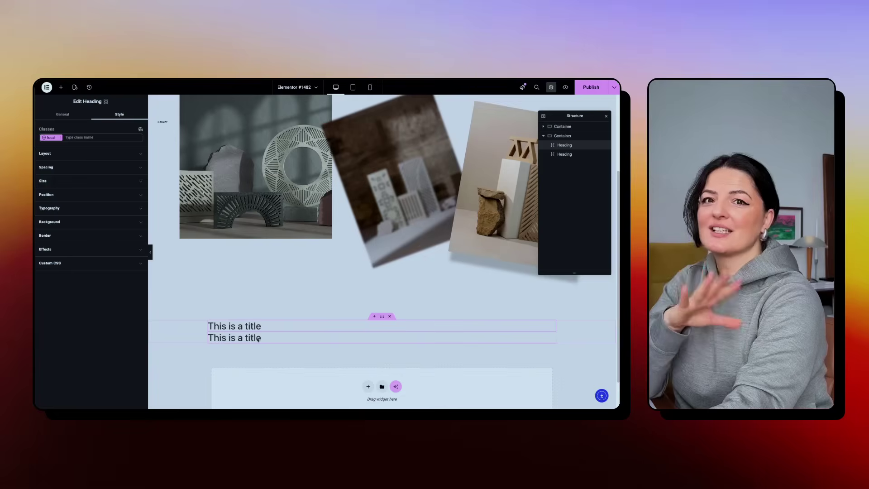
- Add a classic Heading, duplicate it twice, and retitle the first copy 'V3'
left_click(61, 87)
scroll(100, 319, "down", 4)
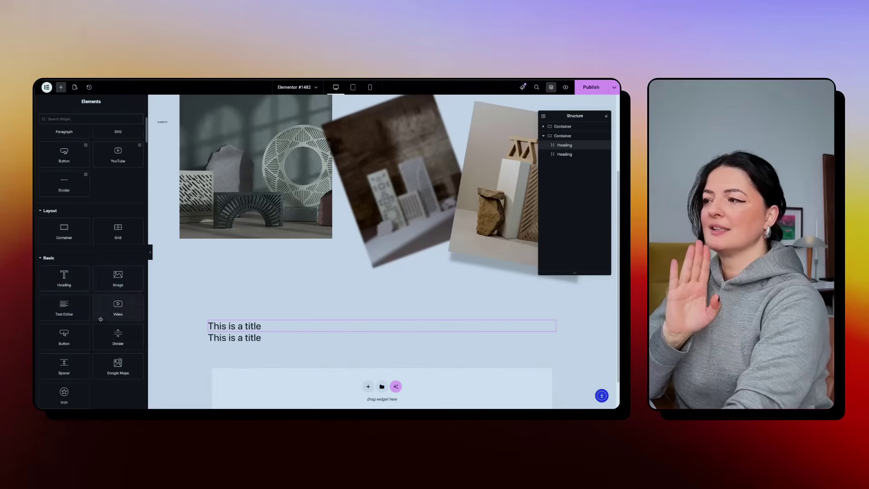
left_click_drag(67, 279, 228, 391)
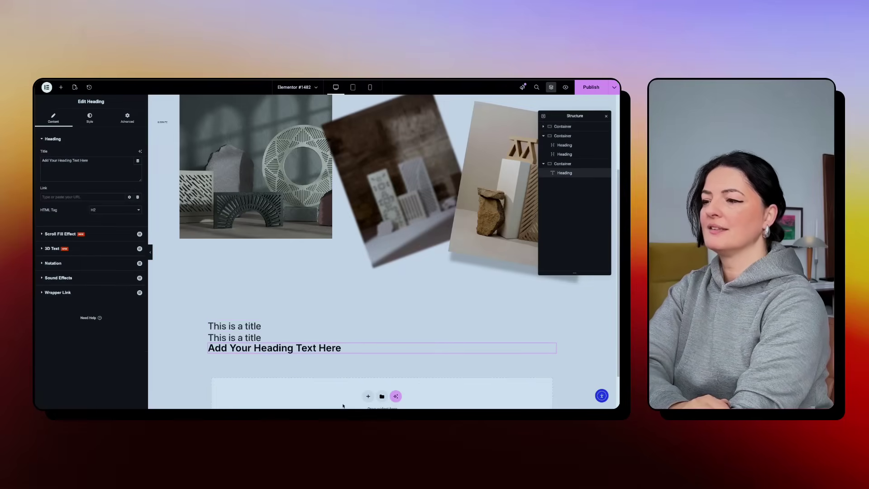
right_click(300, 349)
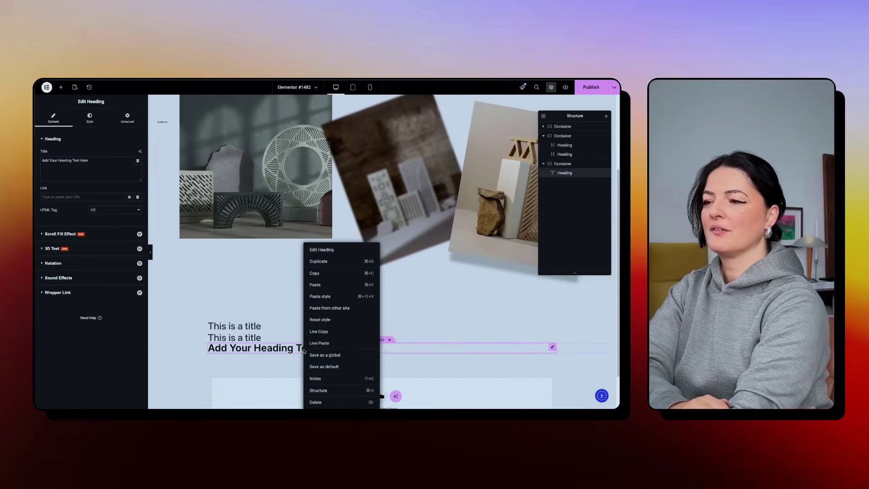
left_click(319, 261)
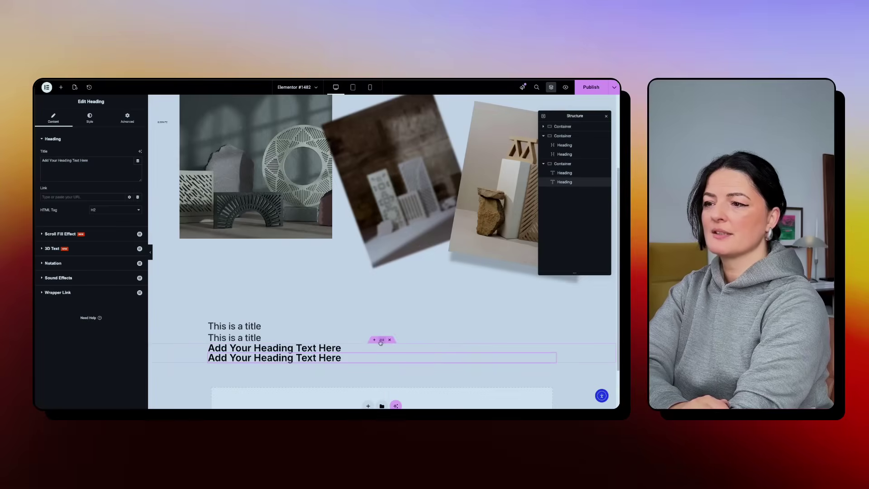
right_click(551, 350)
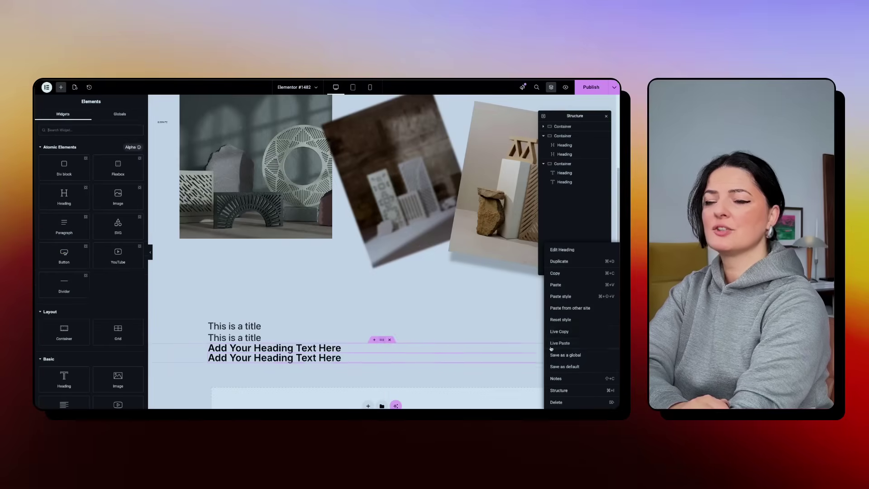
left_click(558, 266)
left_click_drag(339, 348, 209, 349)
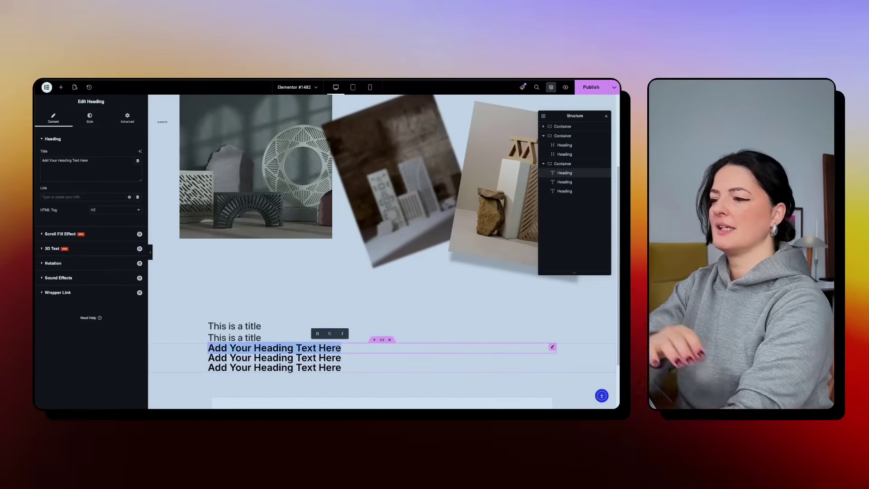
type("V3")
- Duplicate the atomic 'This is a title' heading and retitle the first copy 'V4'
right_click(248, 325)
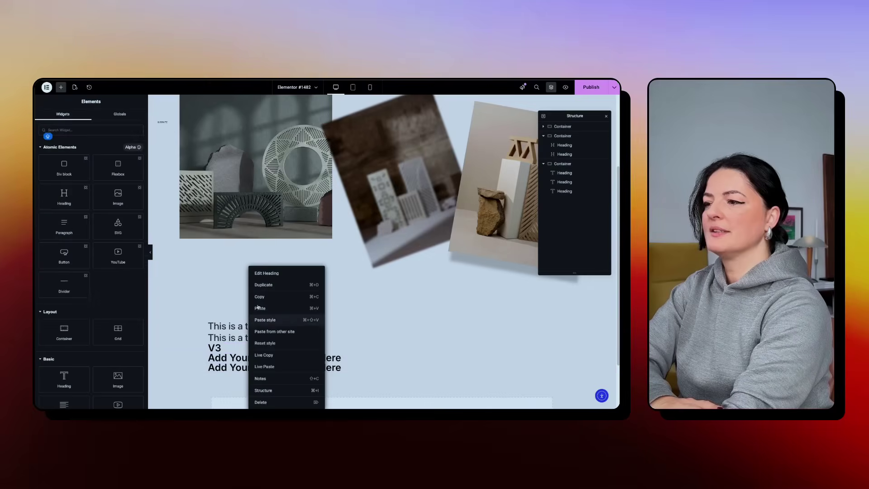
left_click(262, 285)
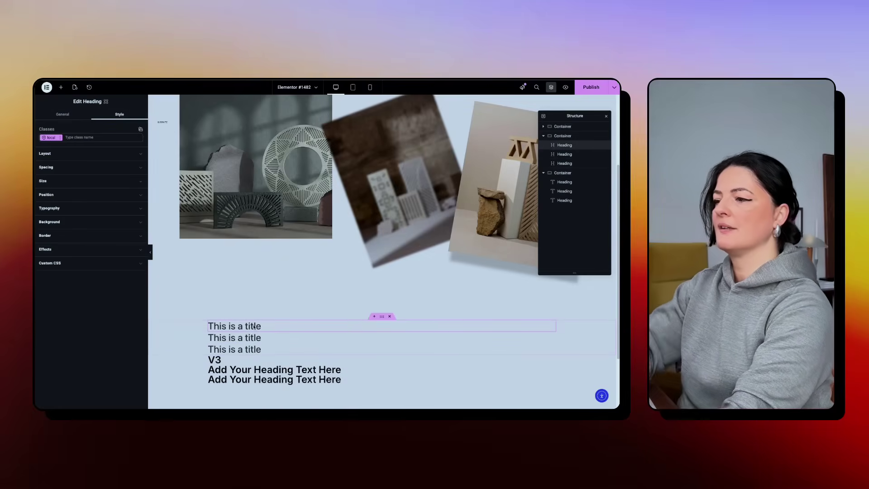
left_click(62, 114)
triple_click(68, 150)
type("v3")
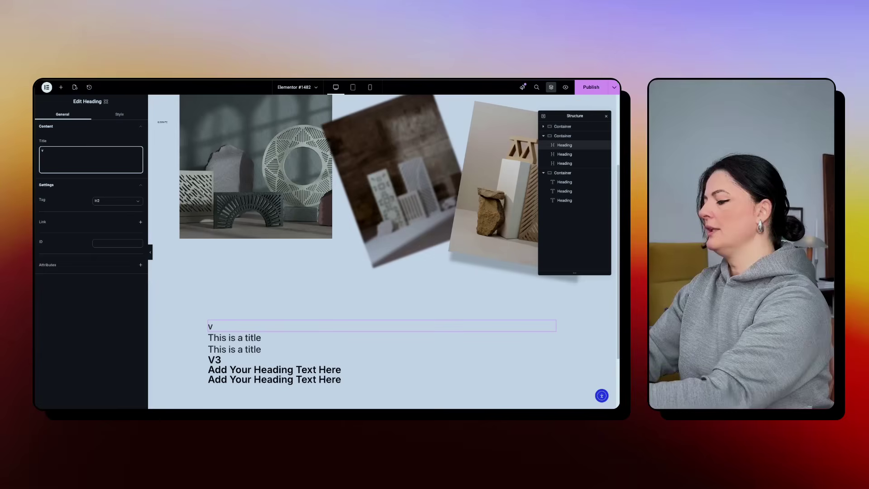
key("BackSpace")
key("BackSpace")
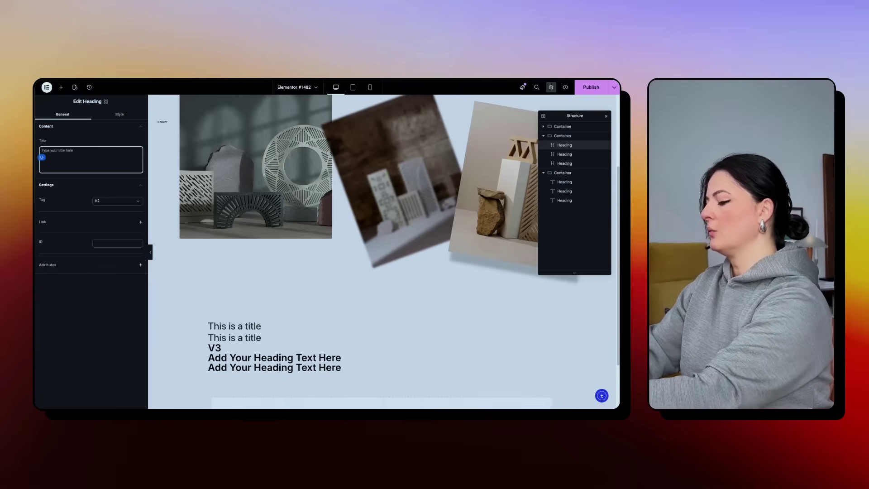
type("V4")
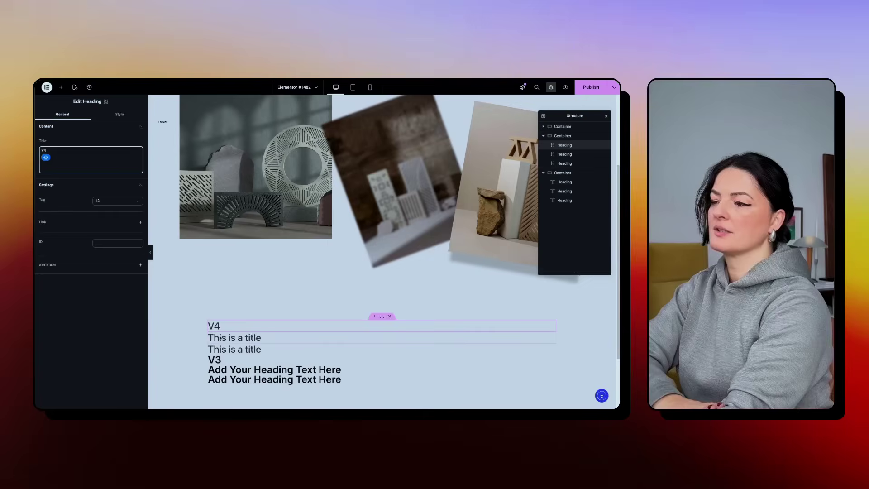
- Select the second 'This is a title' heading and show its Style settings
left_click(339, 359)
scroll(339, 358, "down", 2)
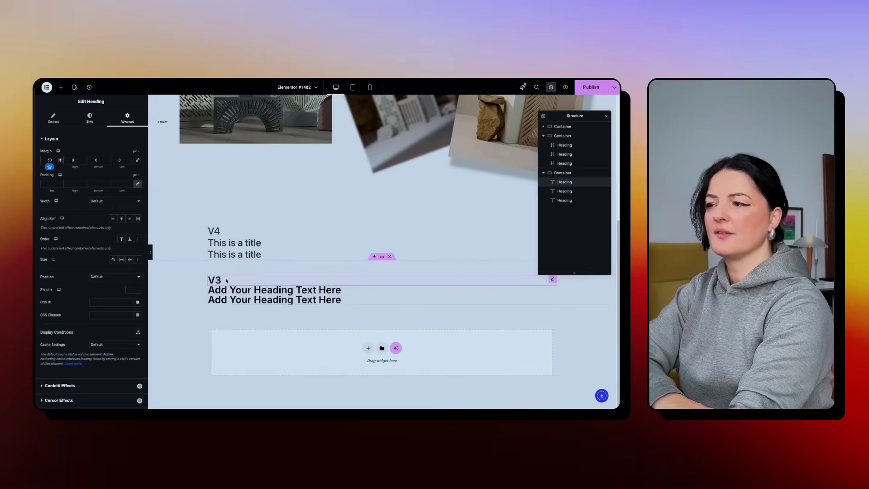
left_click(240, 245)
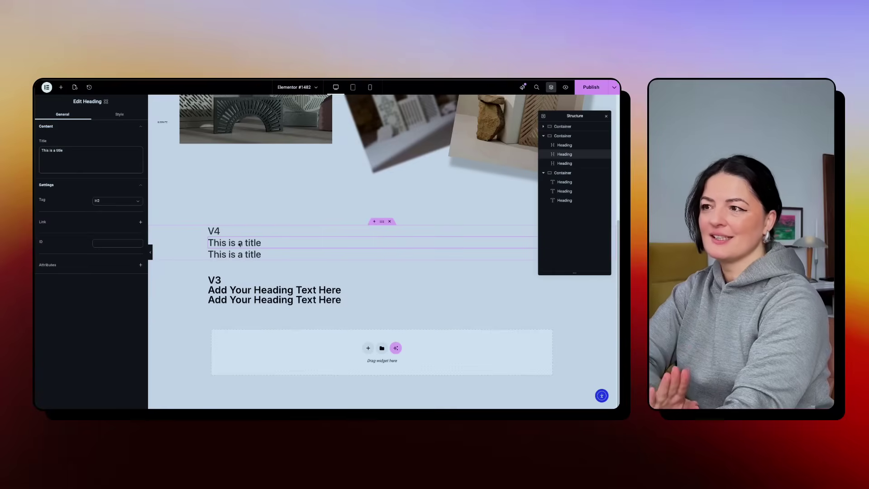
left_click(120, 115)
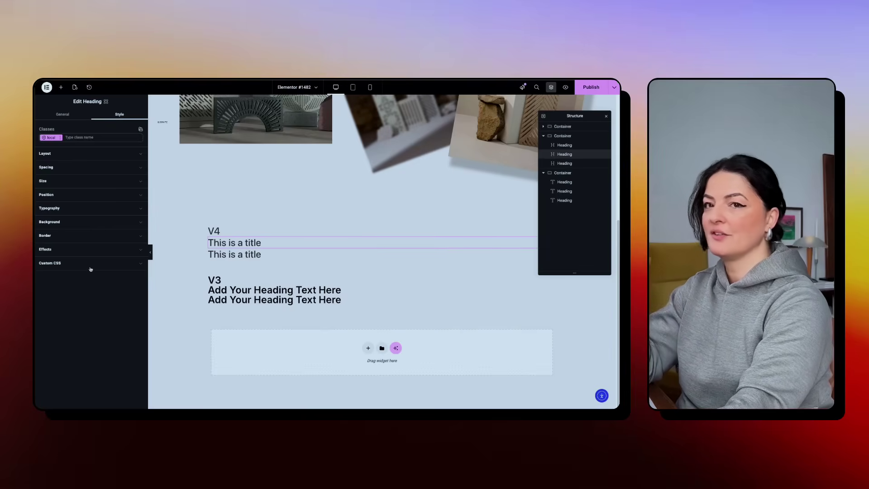
left_click(562, 153)
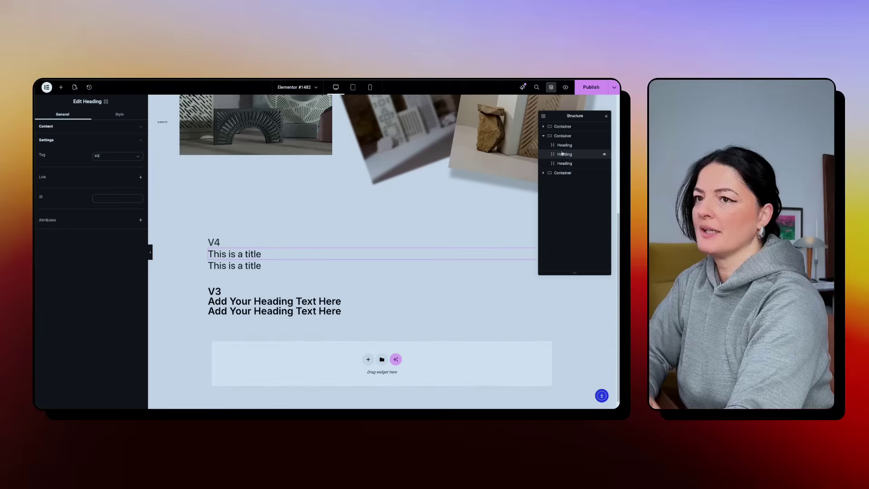
- Add color: salmon to the heading's element rule in Custom CSS
left_click(104, 115)
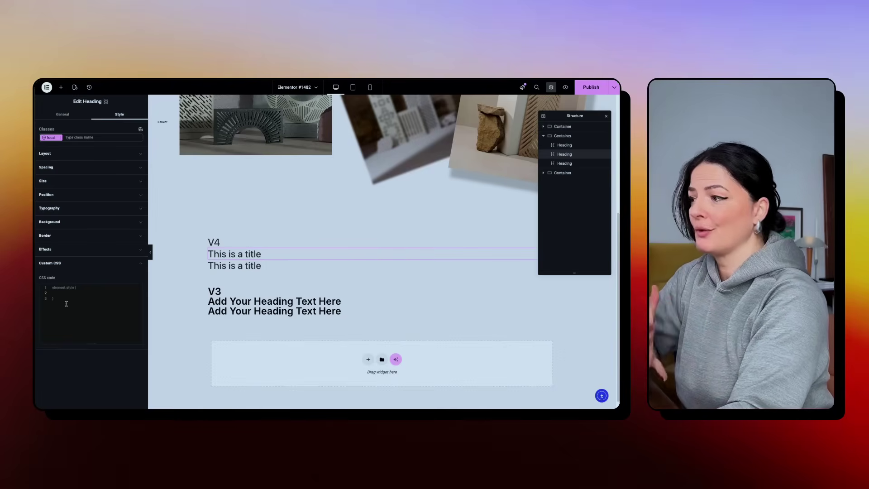
left_click(62, 298)
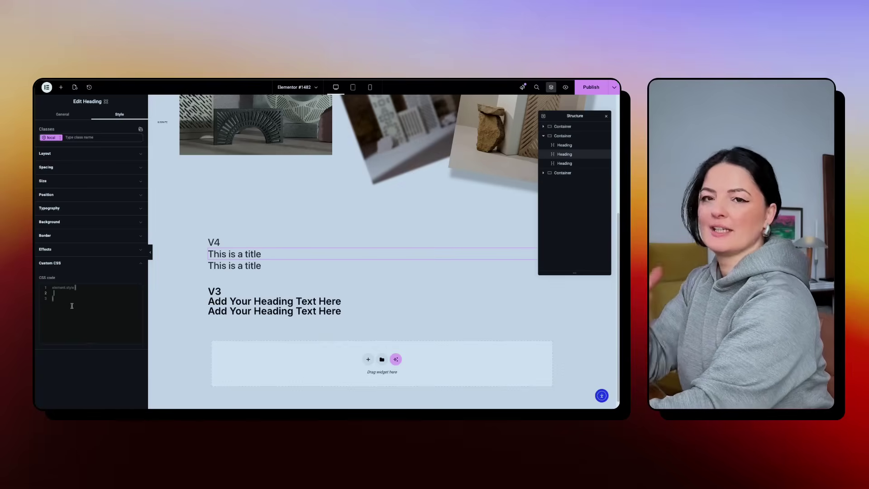
type("h2")
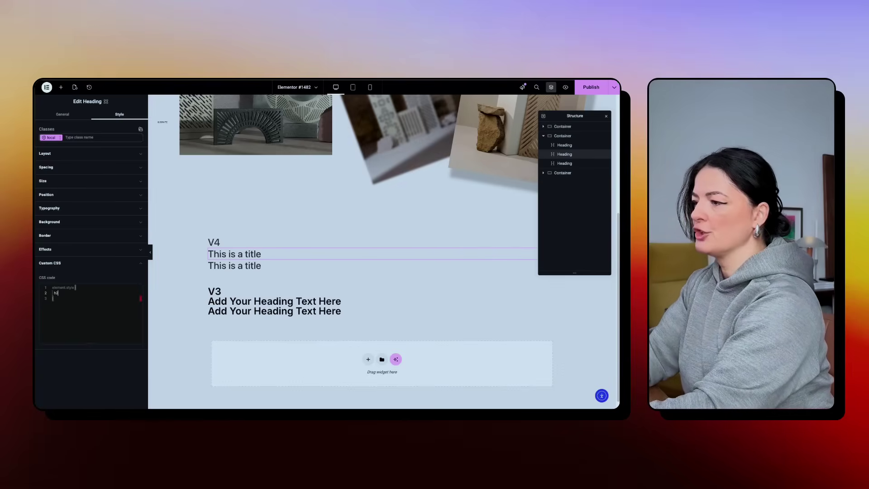
type(" {")
key("Return")
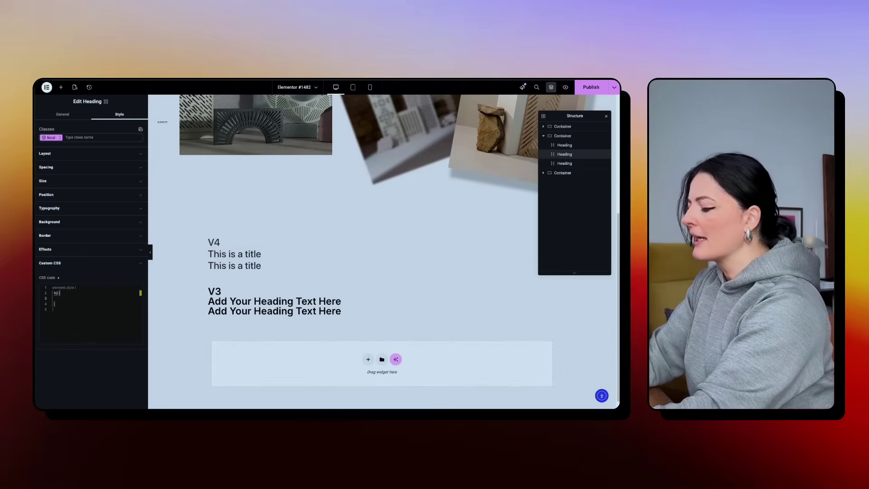
type("color: s")
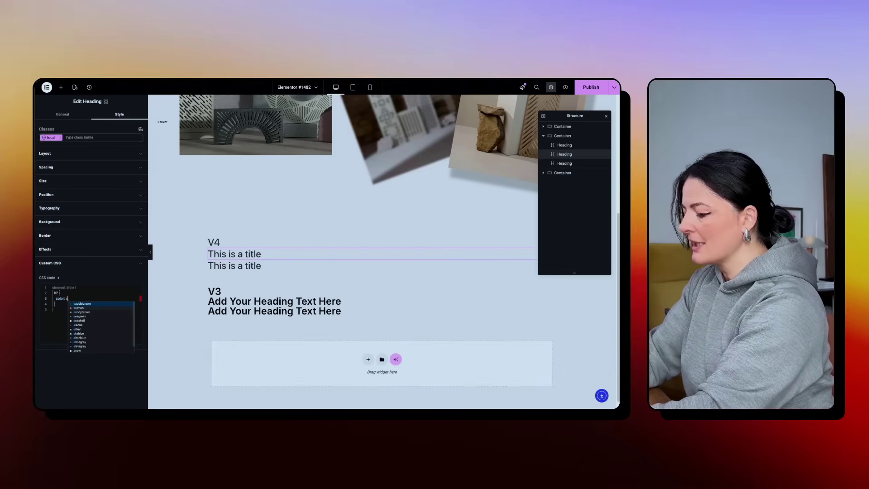
type("almon;")
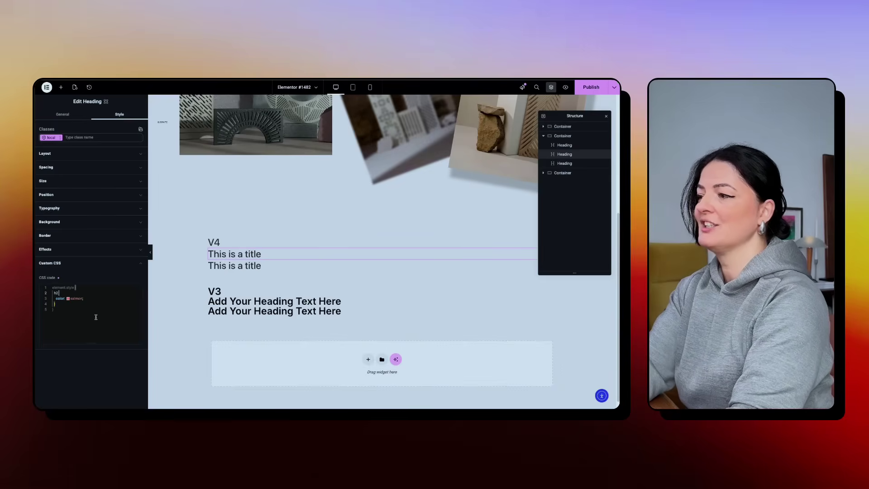
key("BackSpace")
key("BackSpace")
key("BackSpace")
key("Down")
key("BackSpace")
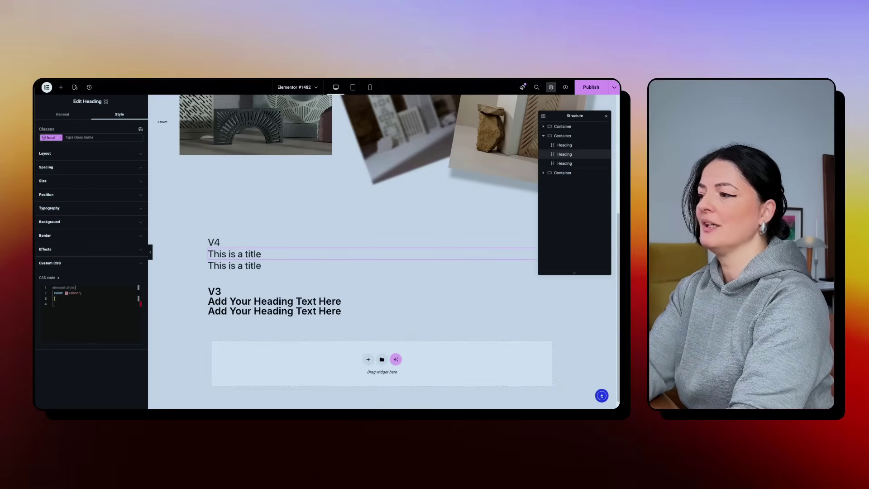
key("BackSpace")
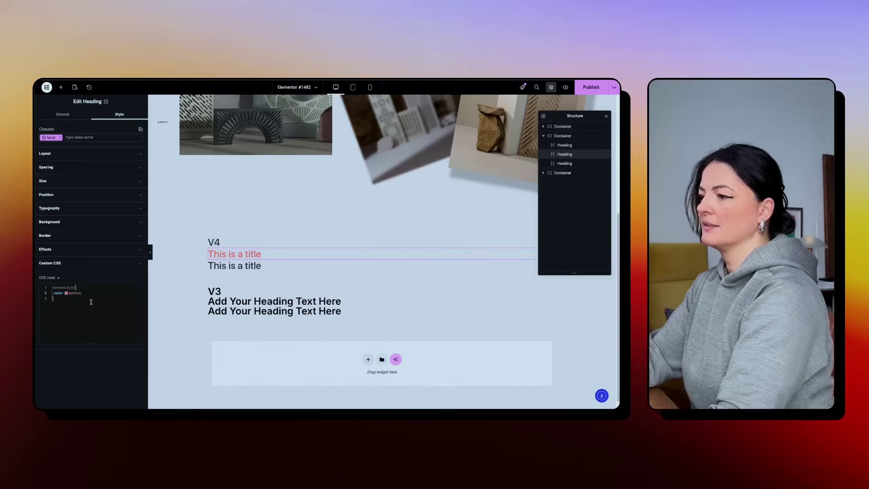
- Add font-size: 5rem to the same custom CSS rule
key("Return")
type("fom")
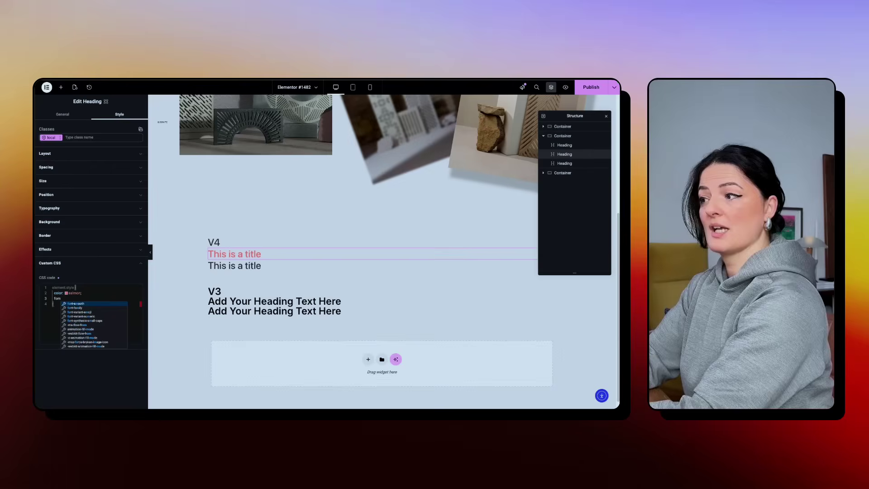
type("t-si")
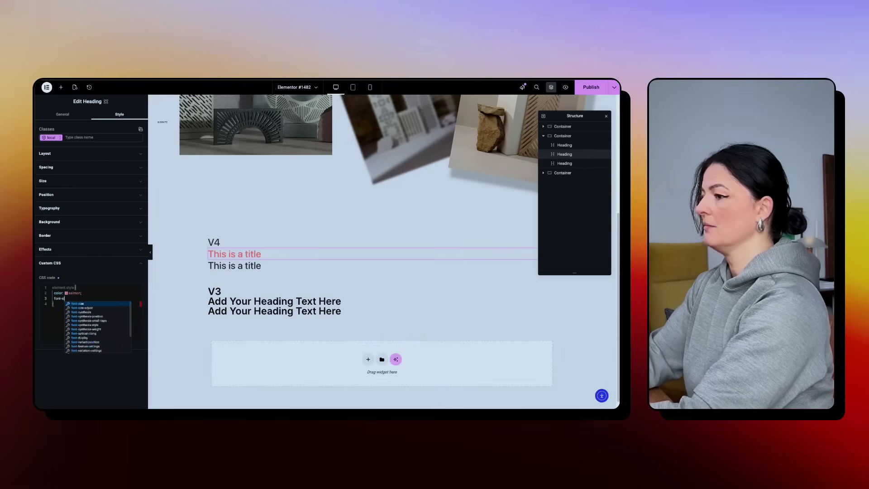
key("Return")
type("5rem;")
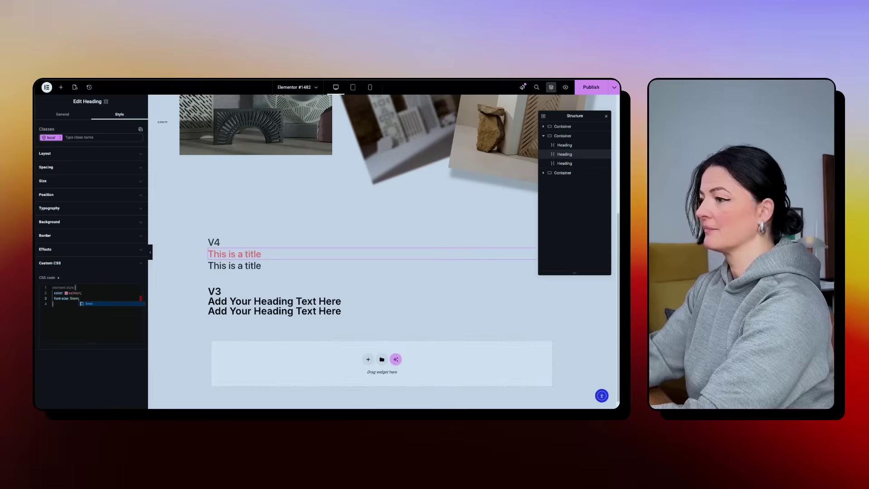
key("Escape")
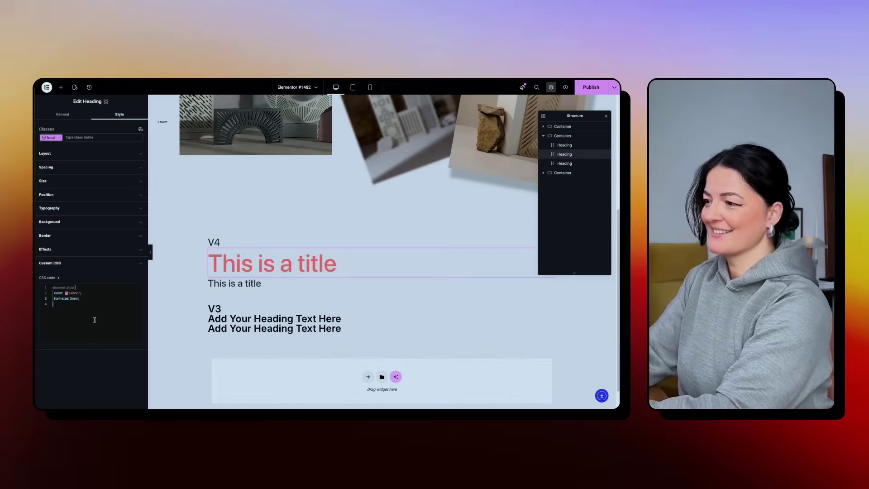
- Give the second V4 heading custom CSS color: blue and font-size: 10rem
left_click(254, 284)
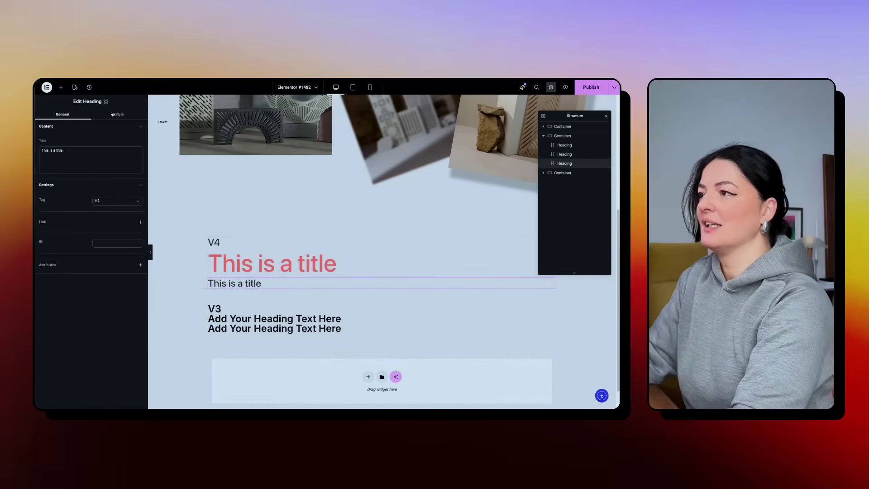
left_click(63, 266)
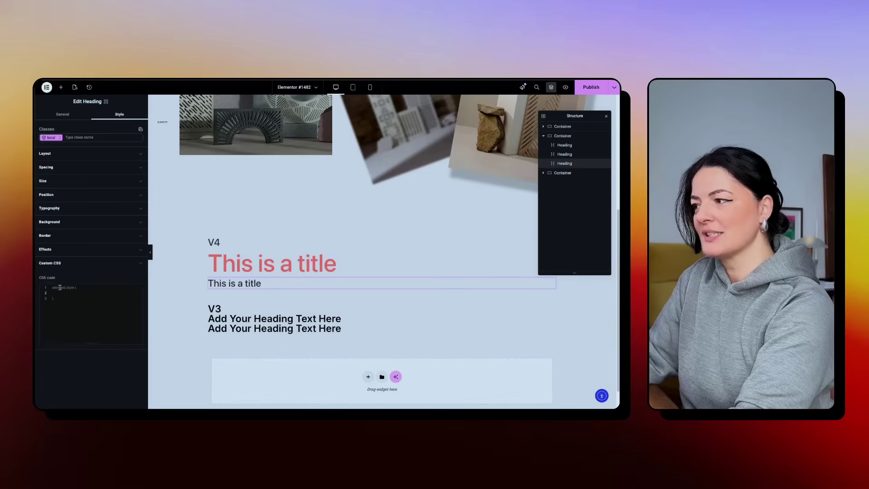
left_click(59, 293)
type("colo")
key("Return")
type(": blue;")
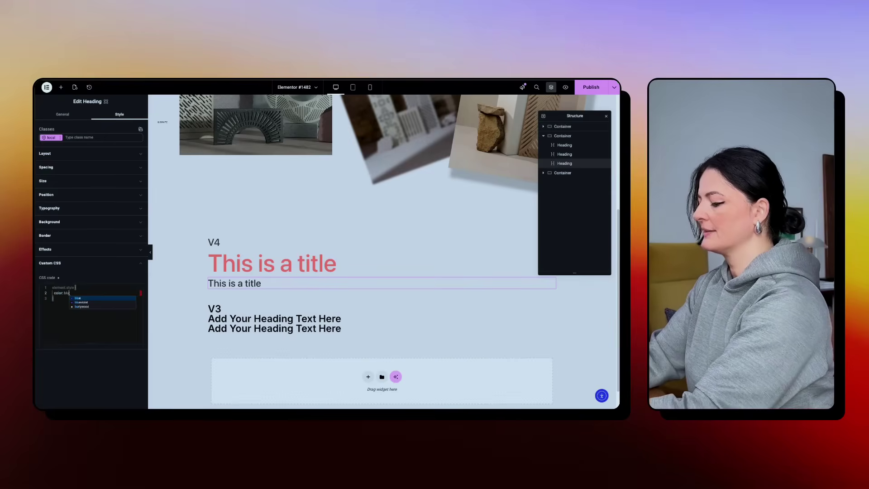
key("Return")
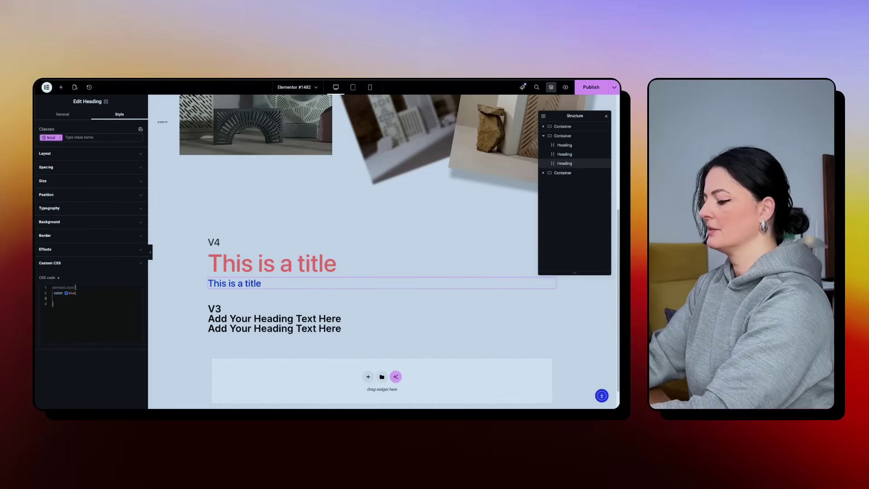
type("font-size:")
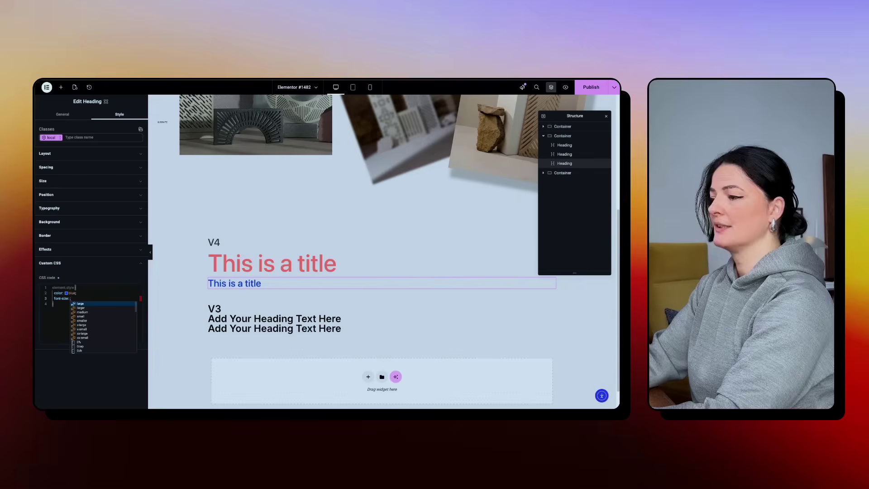
type(" 10rem")
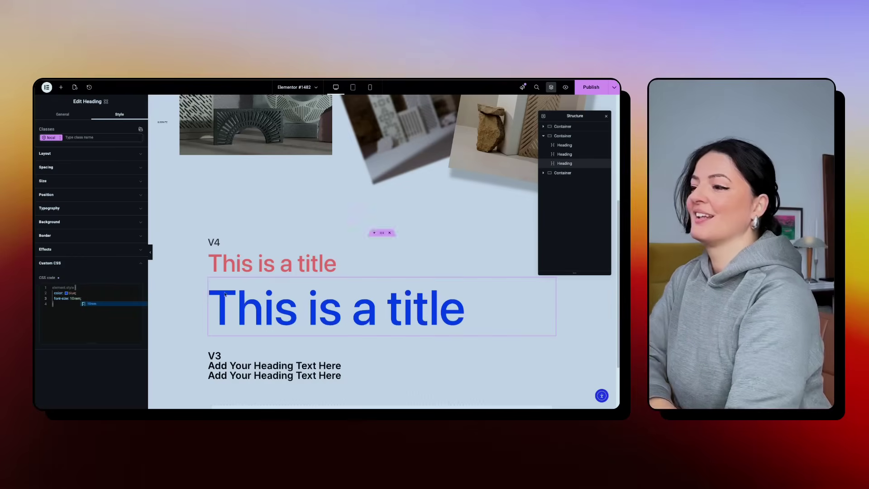
- Paste the prepared h2 rule into the first classic heading's Advanced Custom CSS
left_click(290, 367)
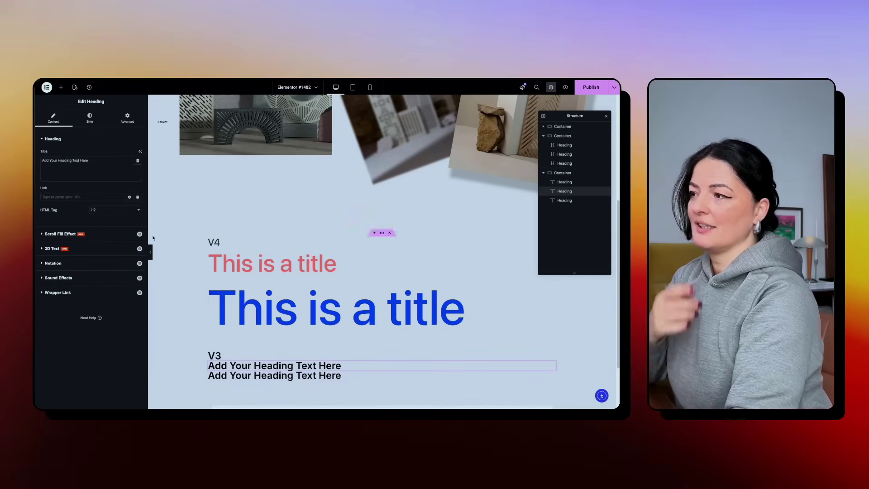
scroll(78, 351, "down", 10)
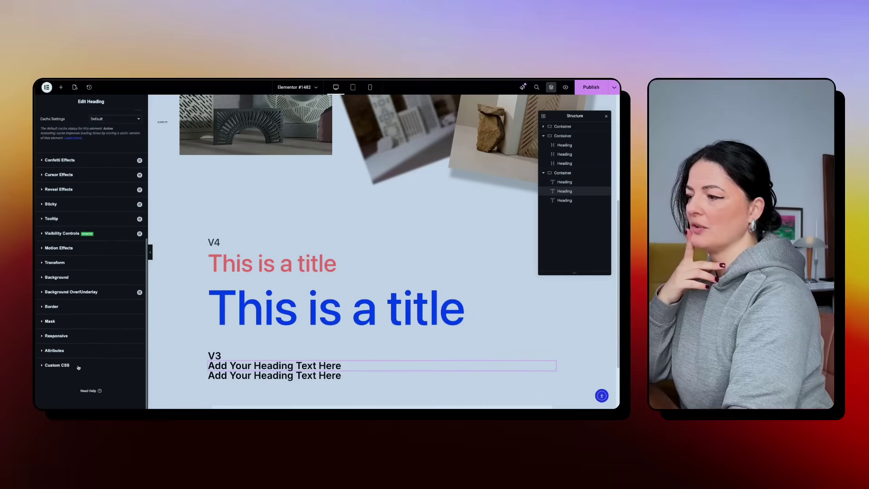
left_click(63, 362)
scroll(72, 372, "down", 2)
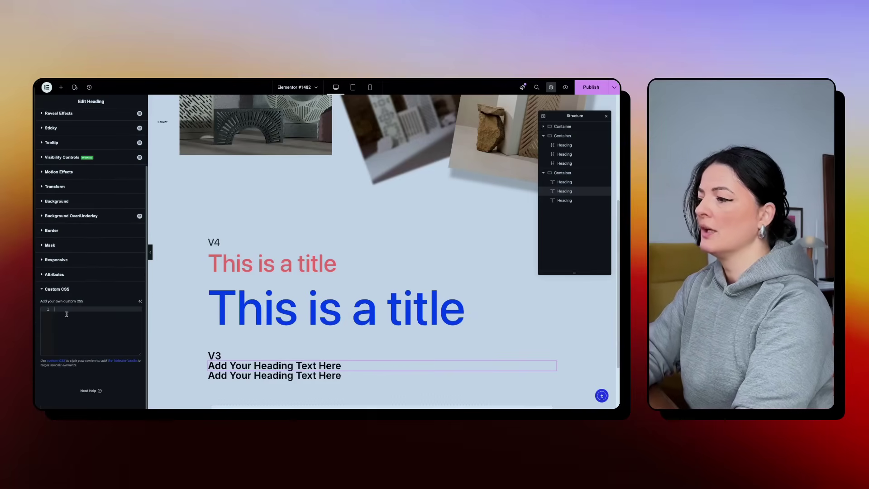
type("h2 {     font-size: 5rem;     font-family: 'Bebas Neue', sans-serif;     color: red !important; }")
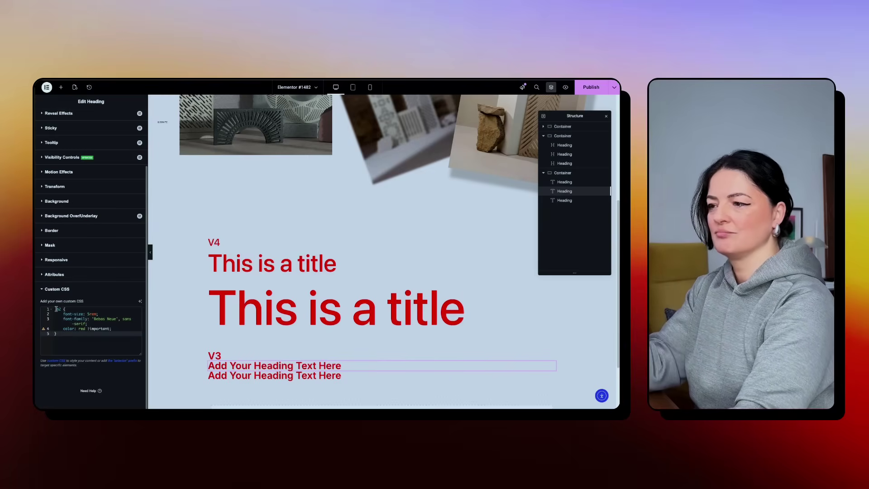
- Delete the color: red !important line from that h2 rule
left_click(89, 329)
left_click_drag(89, 328, 109, 329)
key("BackSpace")
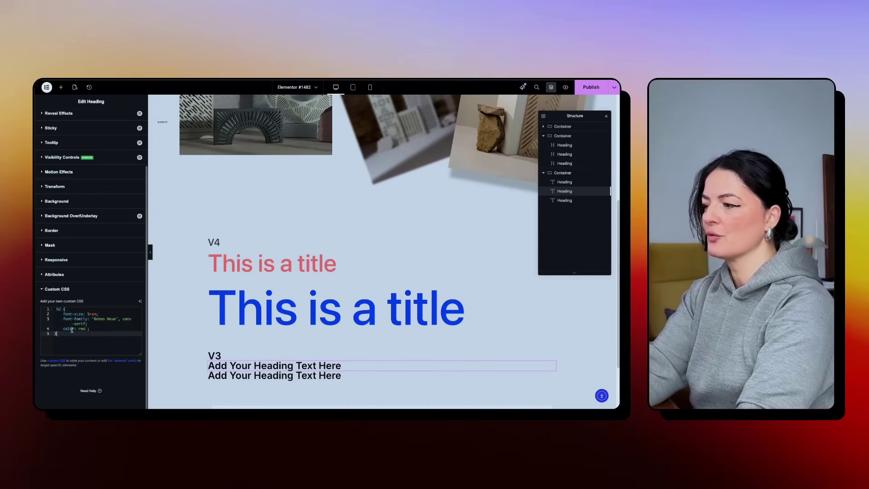
left_click(88, 329)
key("BackSpace")
key("BackSpace")
key("BackSpace")
key("BackSpace")
key("BackSpace")
key("BackSpace")
key("BackSpace")
key("BackSpace")
key("BackSpace")
key("BackSpace")
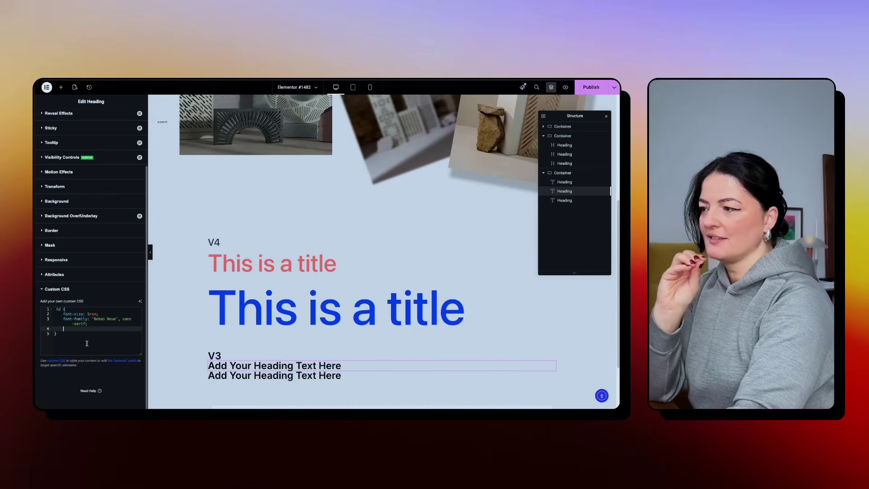
left_click(87, 344)
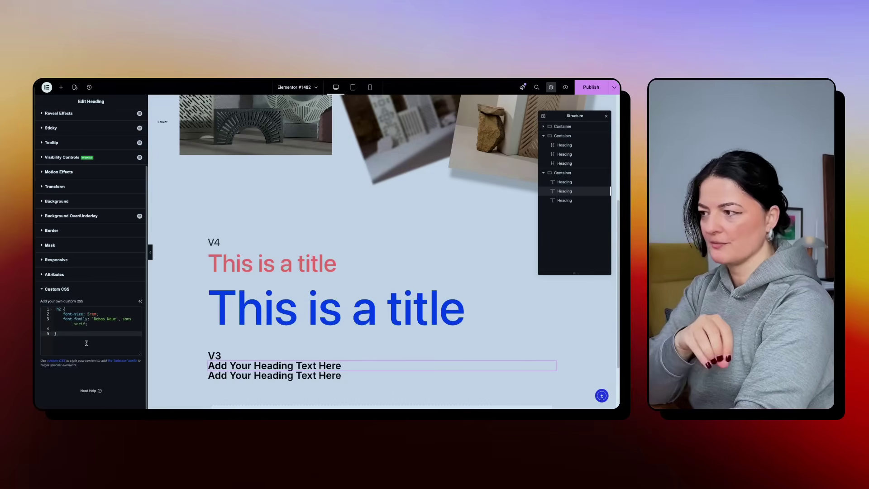
- Prefix the rule with 'selector', then cut its font-size and font-family declarations
key("ctrl+Home")
type("selector")
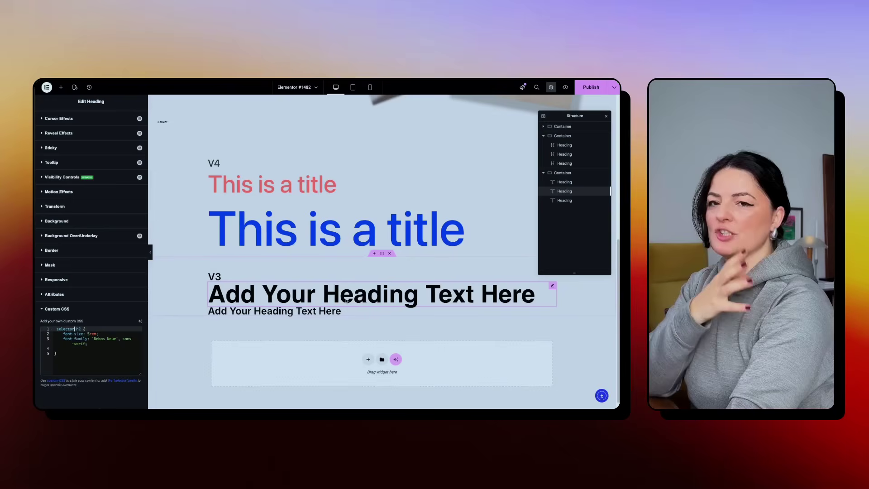
left_click_drag(55, 352, 52, 327)
key("ctrl+x")
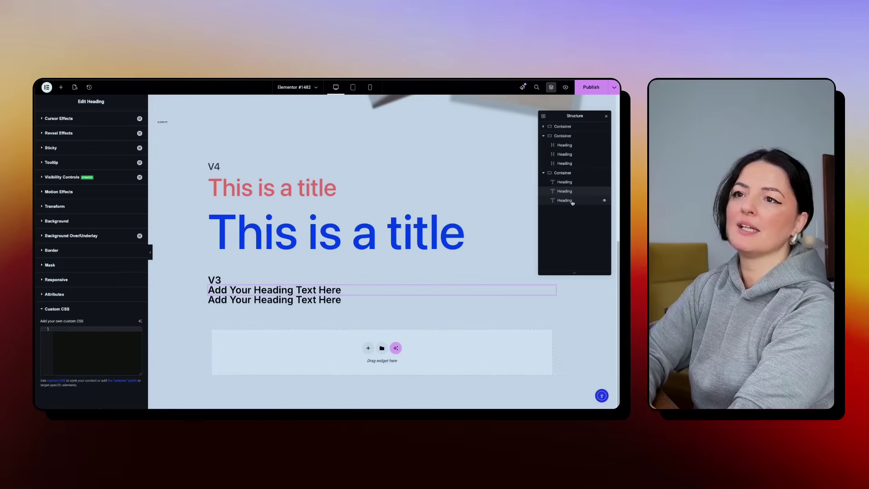
- Paste the selector h2 rule (5rem, 'Bebas Neue') into the V3 container's Custom CSS
left_click(562, 173)
scroll(58, 357, "down", 5)
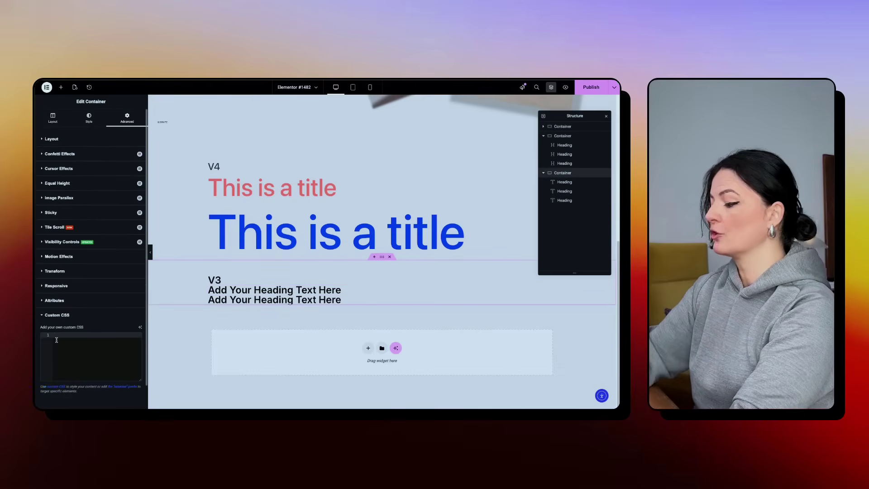
key("ctrl+v")
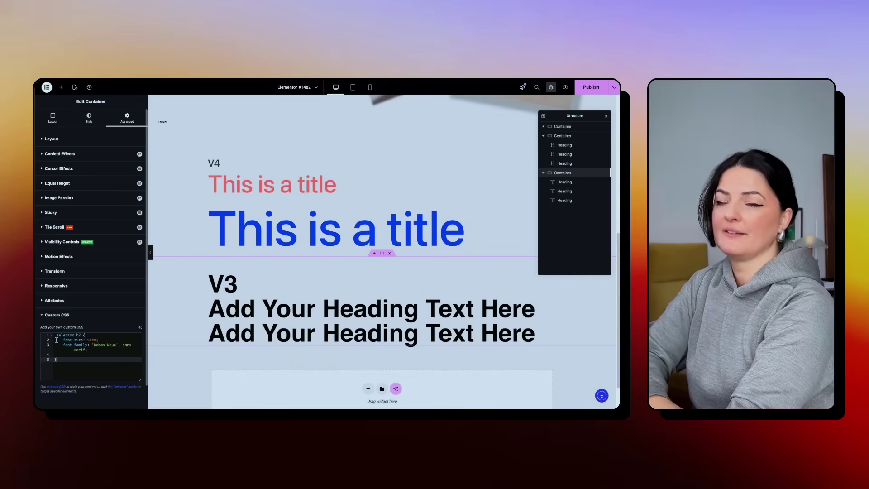